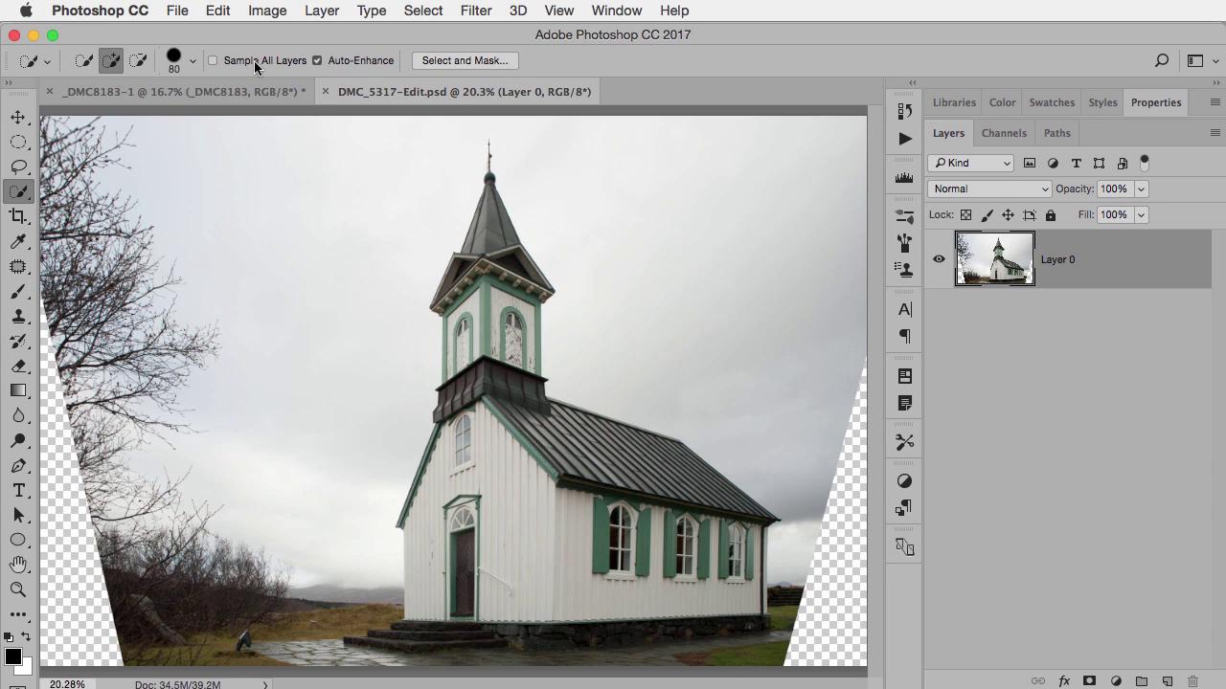
Lasso a selection around the transparent wedge on the right edge.
{"action": "key", "text": "l"}
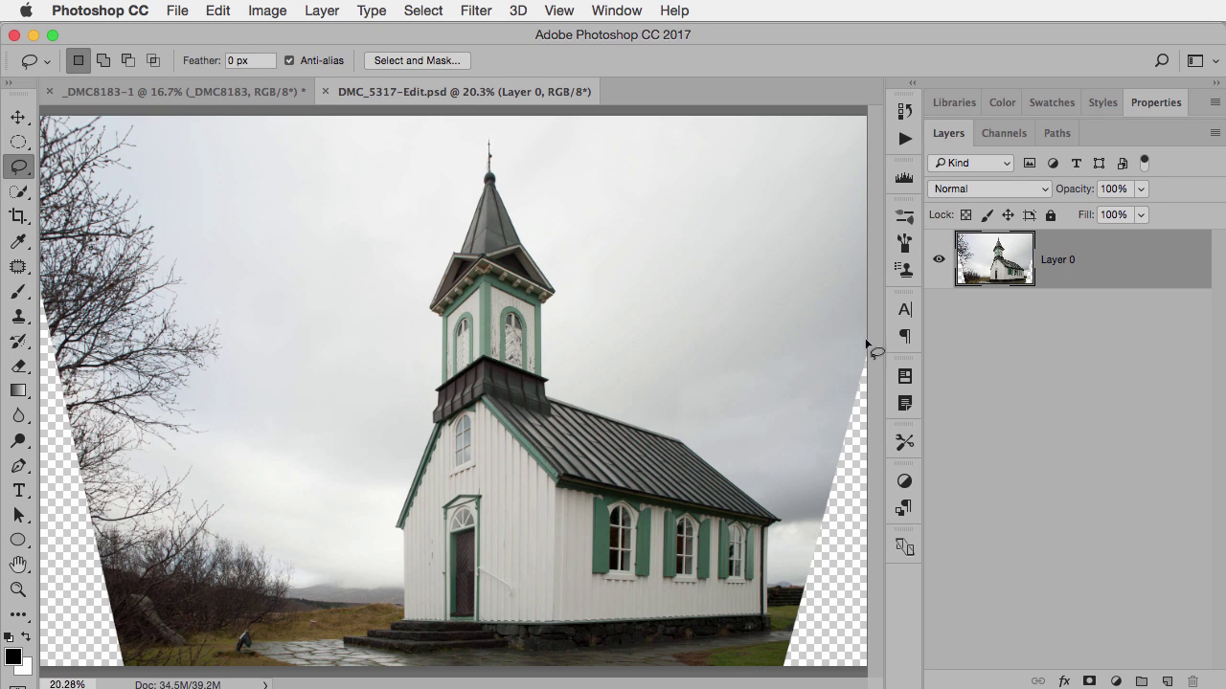
{"action": "mouse_move", "coordinate": [861, 342]}
{"action": "left_mouse_down"}
{"action": "mouse_move", "coordinate": [776, 644]}
{"action": "mouse_move", "coordinate": [786, 685]}
{"action": "left_mouse_up"}
{"action": "left_click_drag", "start_coordinate": [900, 659], "coordinate": [876, 330]}
Test a Content-Aware fill of the wedge via Edit > Fill, then undo it.
{"action": "left_click", "coordinate": [219, 10]}
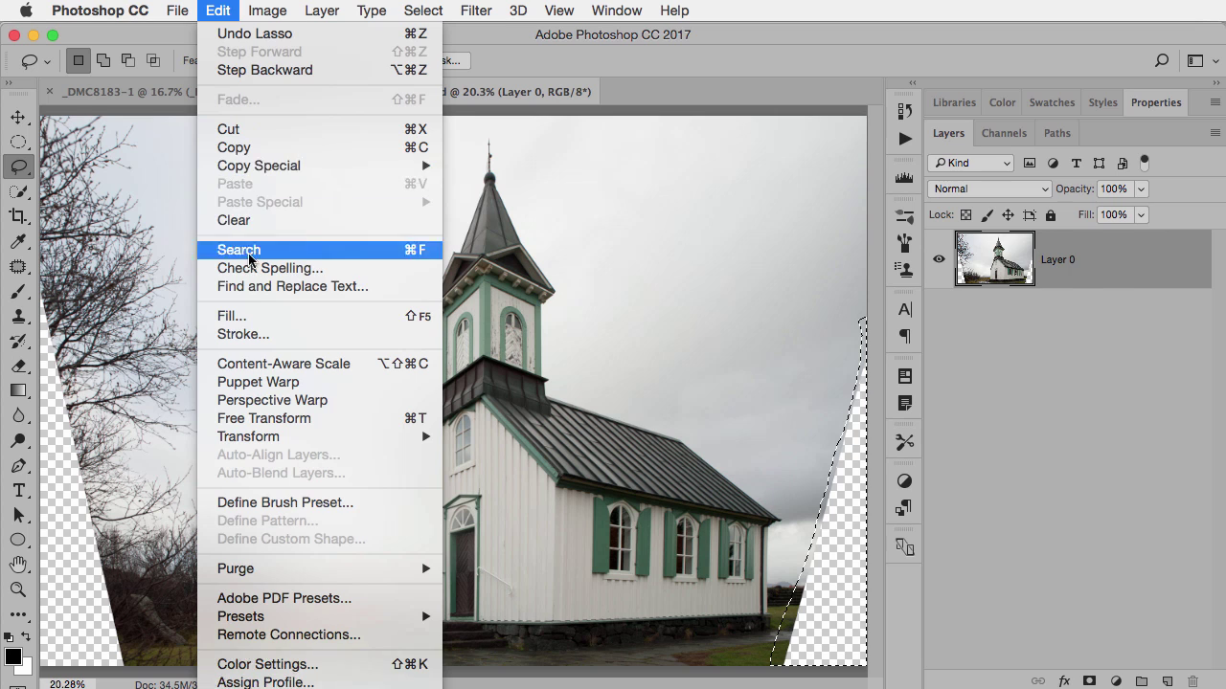
{"action": "left_click", "coordinate": [271, 315]}
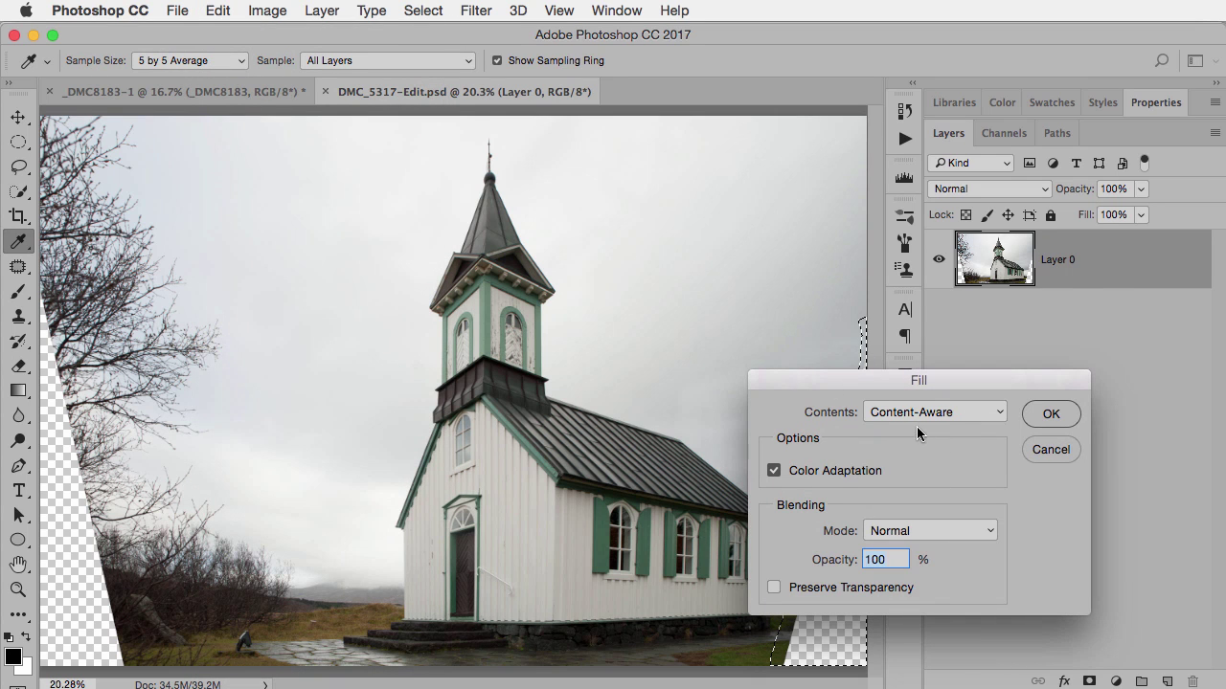
{"action": "left_click", "coordinate": [1052, 414]}
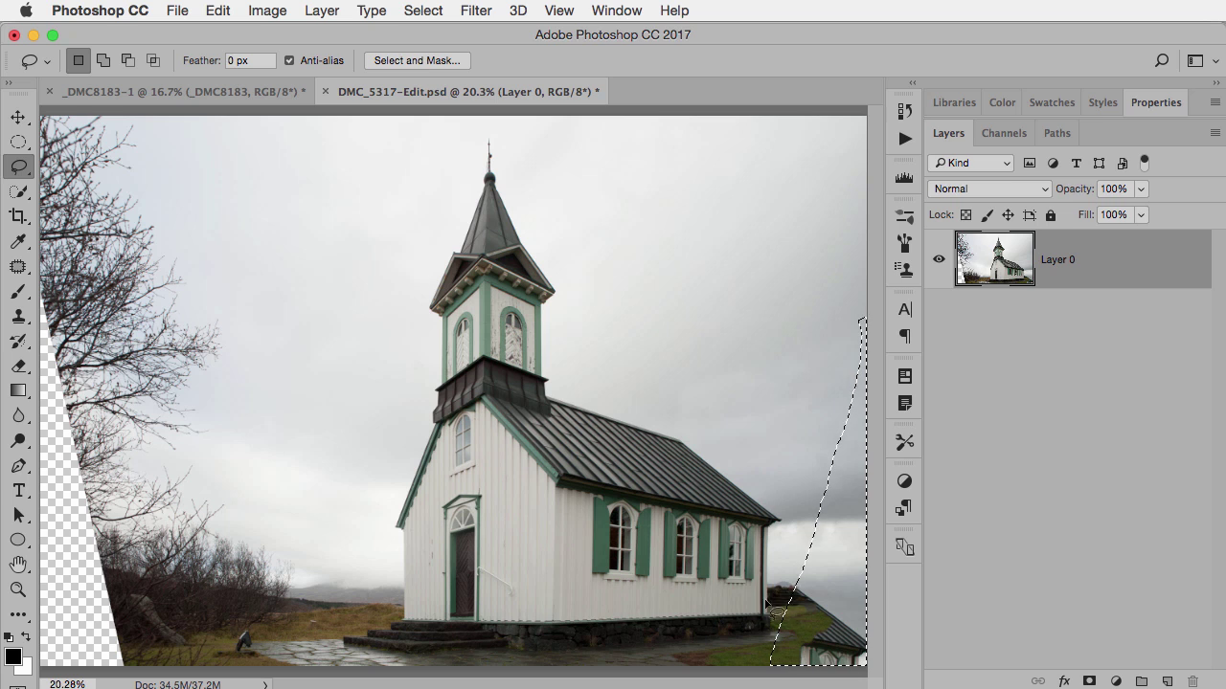
{"action": "key", "text": "super+z"}
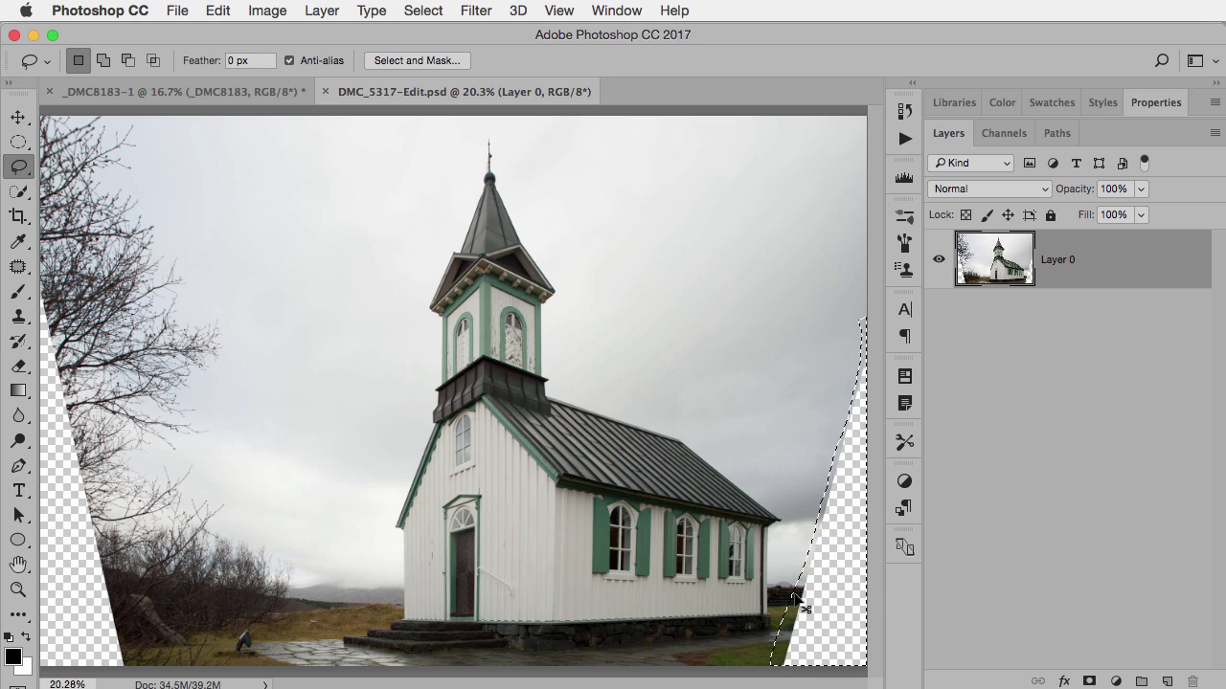
Repeat the Content-Aware fill with Shift+Delete, then undo it because it copied the church.
{"action": "key", "text": "shift+BackSpace"}
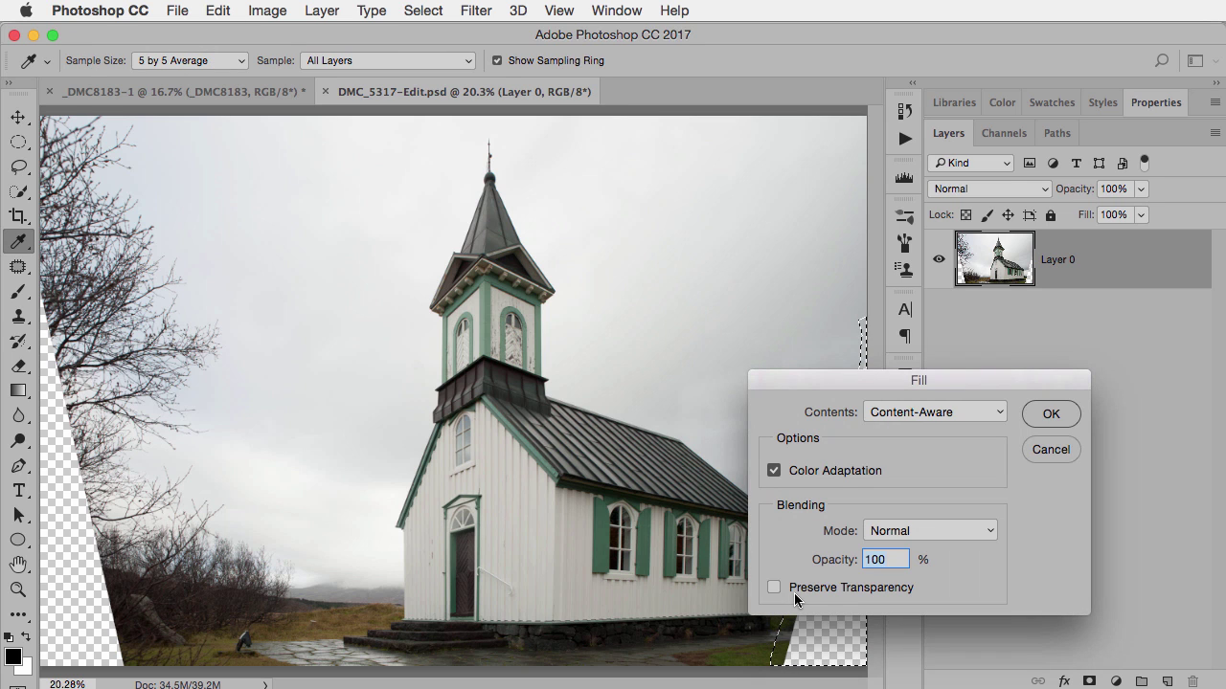
{"action": "left_click", "coordinate": [1049, 415]}
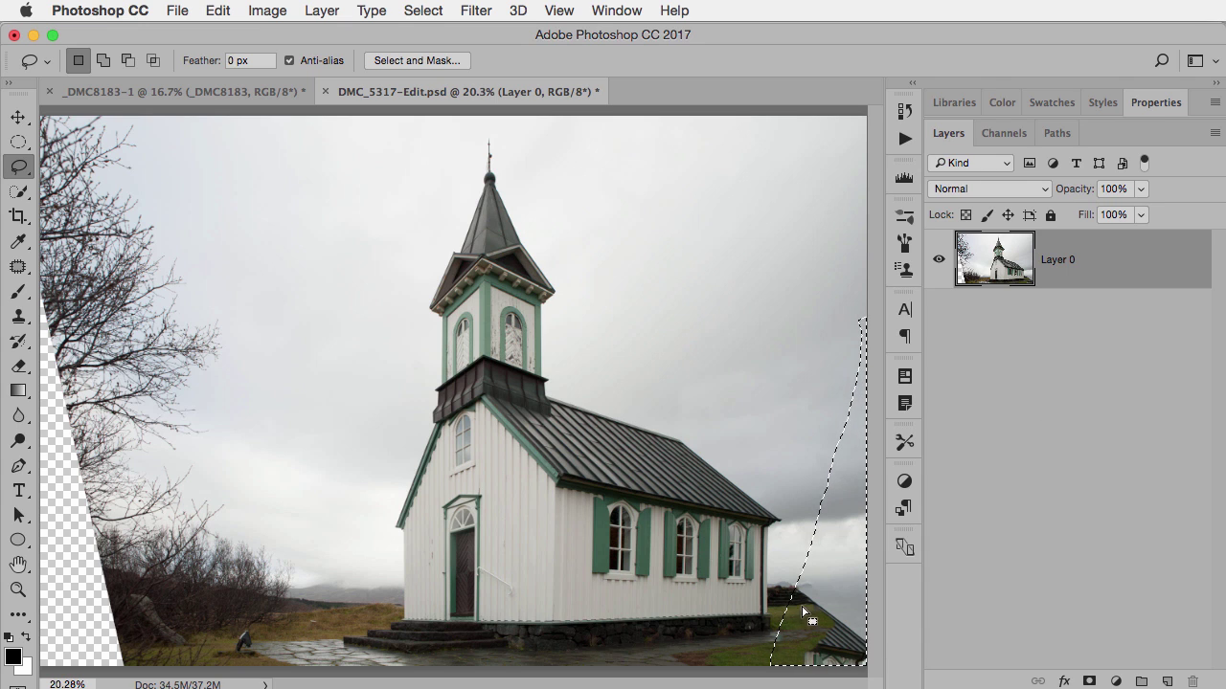
{"action": "key", "text": "super+z"}
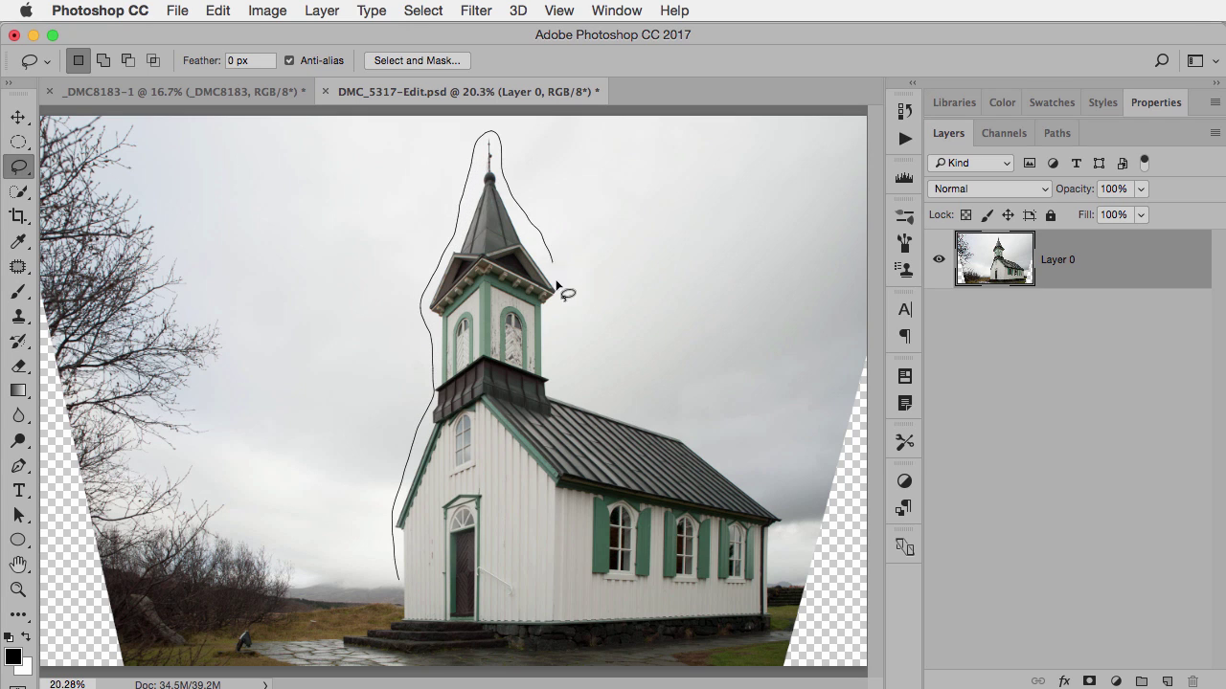
Lasso a loose outline around the church roof, right wall and stone path, then add with Shift.
{"action": "left_click_drag", "start_coordinate": [666, 415], "coordinate": [720, 447]}
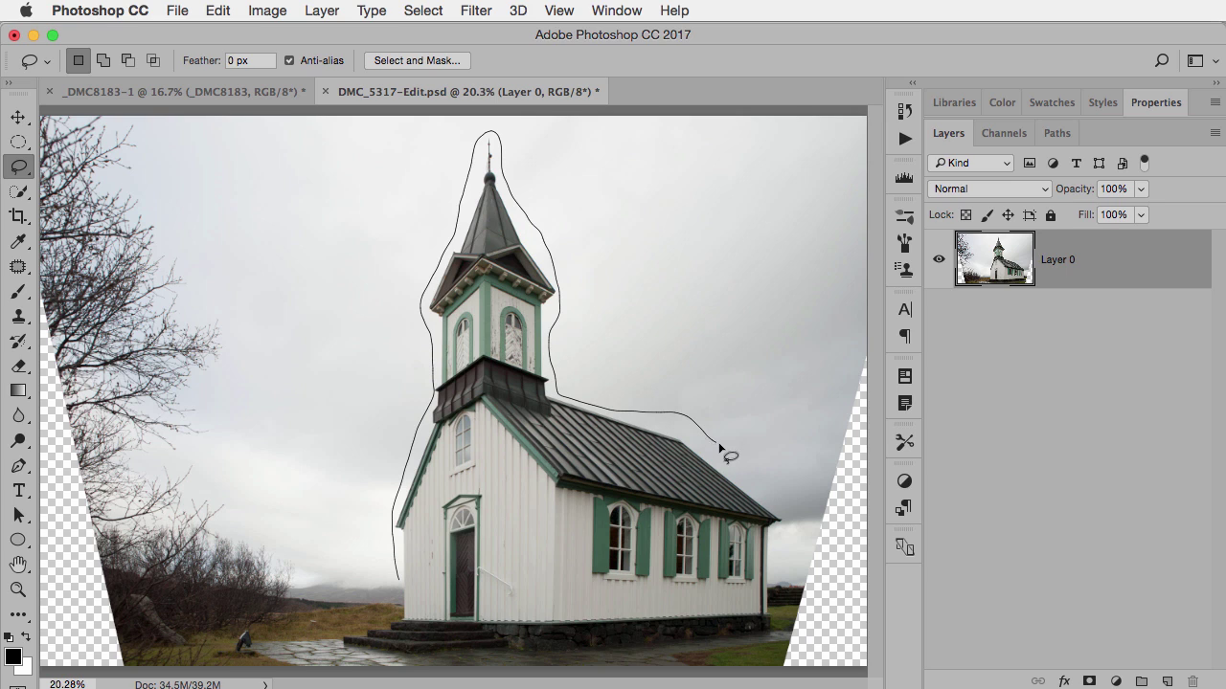
{"action": "left_click_drag", "start_coordinate": [779, 506], "coordinate": [772, 591]}
{"action": "left_click_drag", "start_coordinate": [742, 655], "coordinate": [341, 670]}
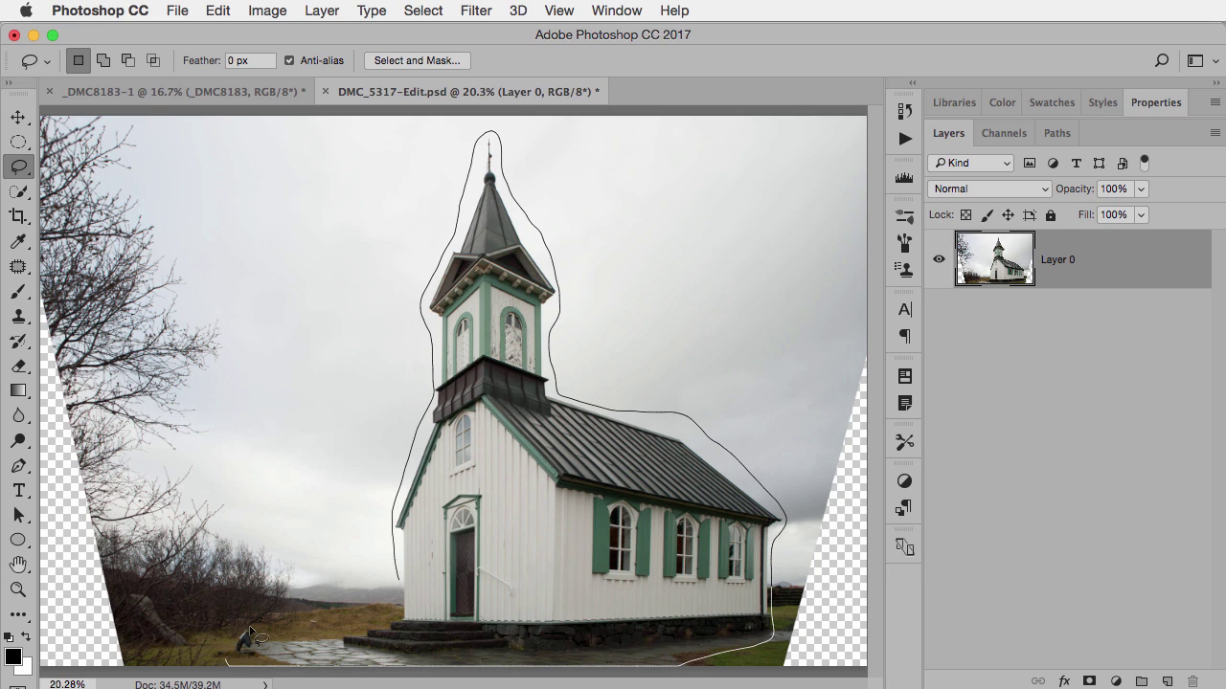
{"action": "left_click_drag", "start_coordinate": [251, 632], "coordinate": [398, 609]}
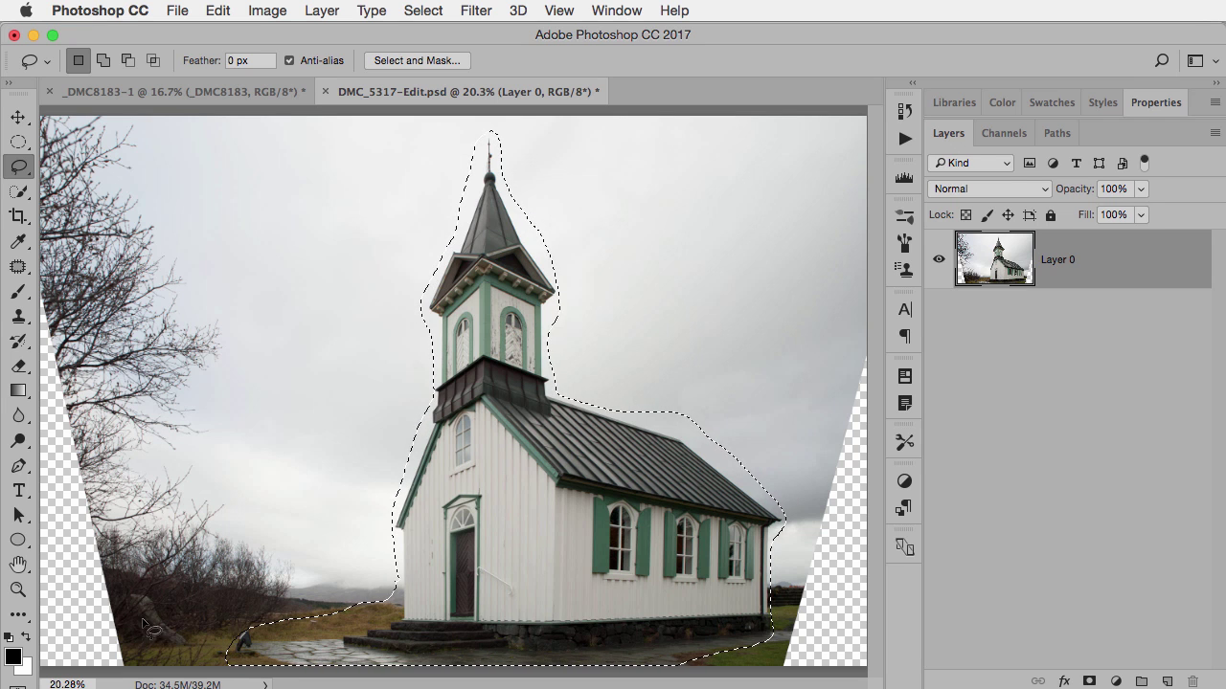
{"action": "key", "text": "shift"}
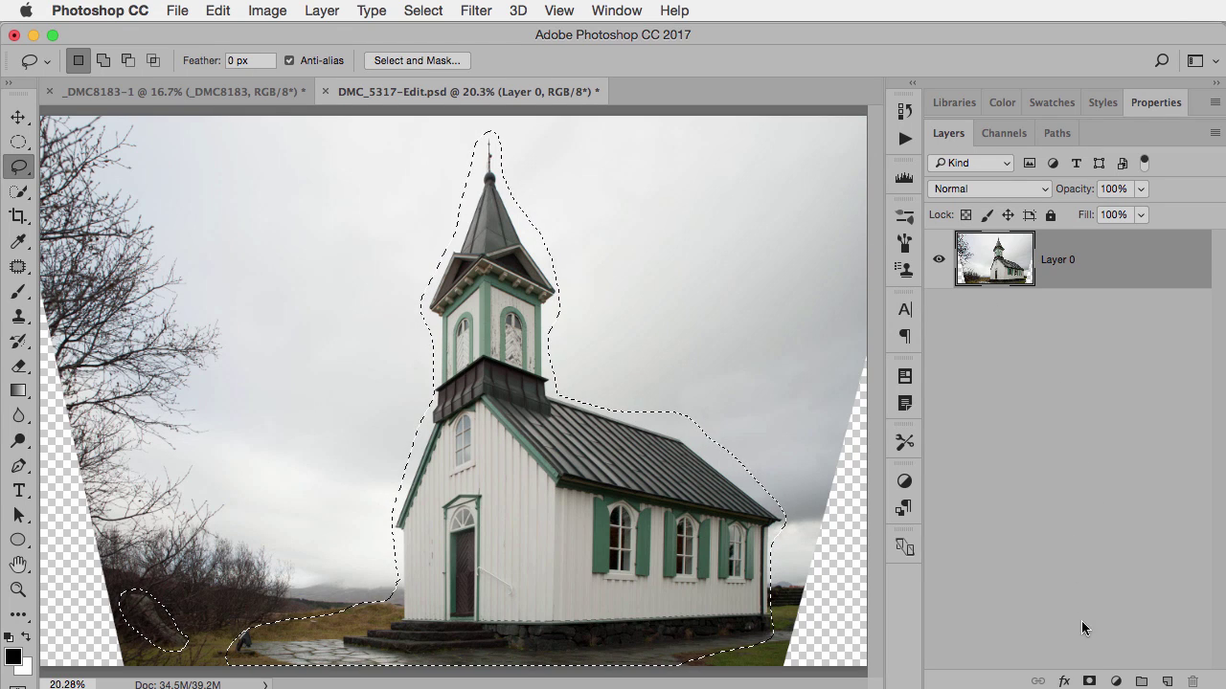
Mask out the church, target the layer image, and lasso the right transparent wedge.
{"action": "left_click", "coordinate": [1090, 681], "text": "alt"}
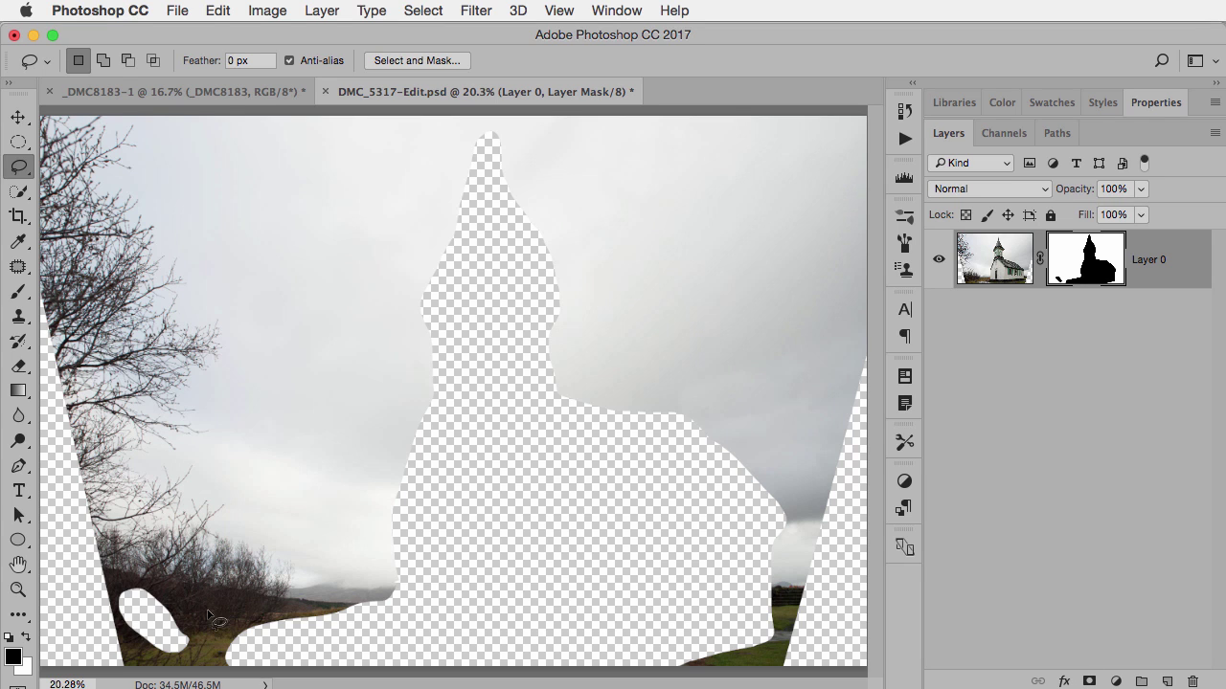
{"action": "left_click", "coordinate": [981, 273]}
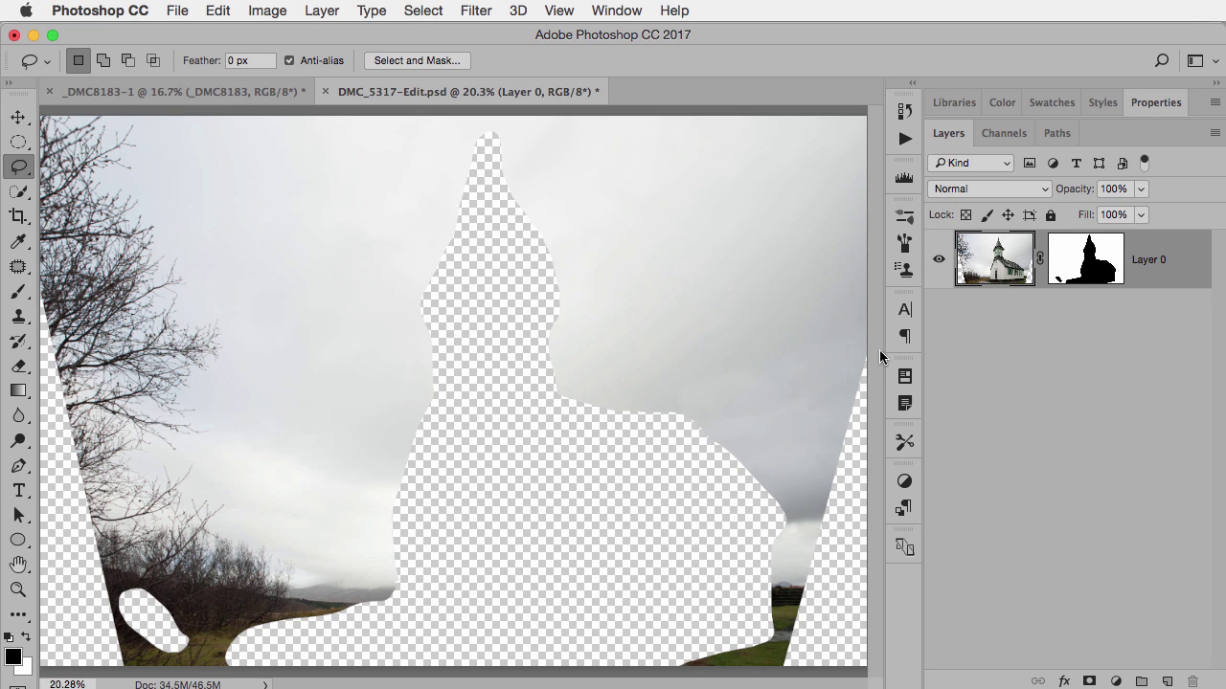
{"action": "mouse_move", "coordinate": [861, 348]}
{"action": "left_mouse_down"}
{"action": "mouse_move", "coordinate": [793, 618]}
{"action": "mouse_move", "coordinate": [790, 687]}
{"action": "left_mouse_up"}
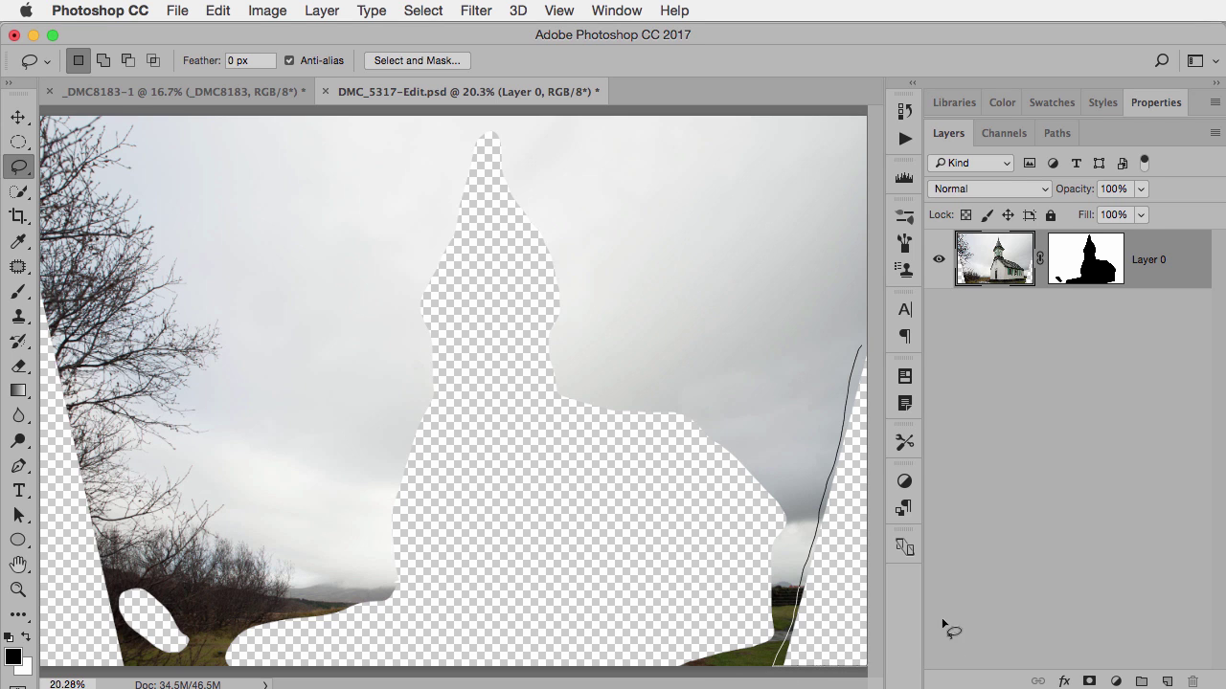
{"action": "mouse_move", "coordinate": [943, 624]}
{"action": "left_mouse_down"}
{"action": "mouse_move", "coordinate": [936, 471]}
{"action": "mouse_move", "coordinate": [895, 330]}
{"action": "mouse_move", "coordinate": [919, 368]}
{"action": "left_mouse_up"}
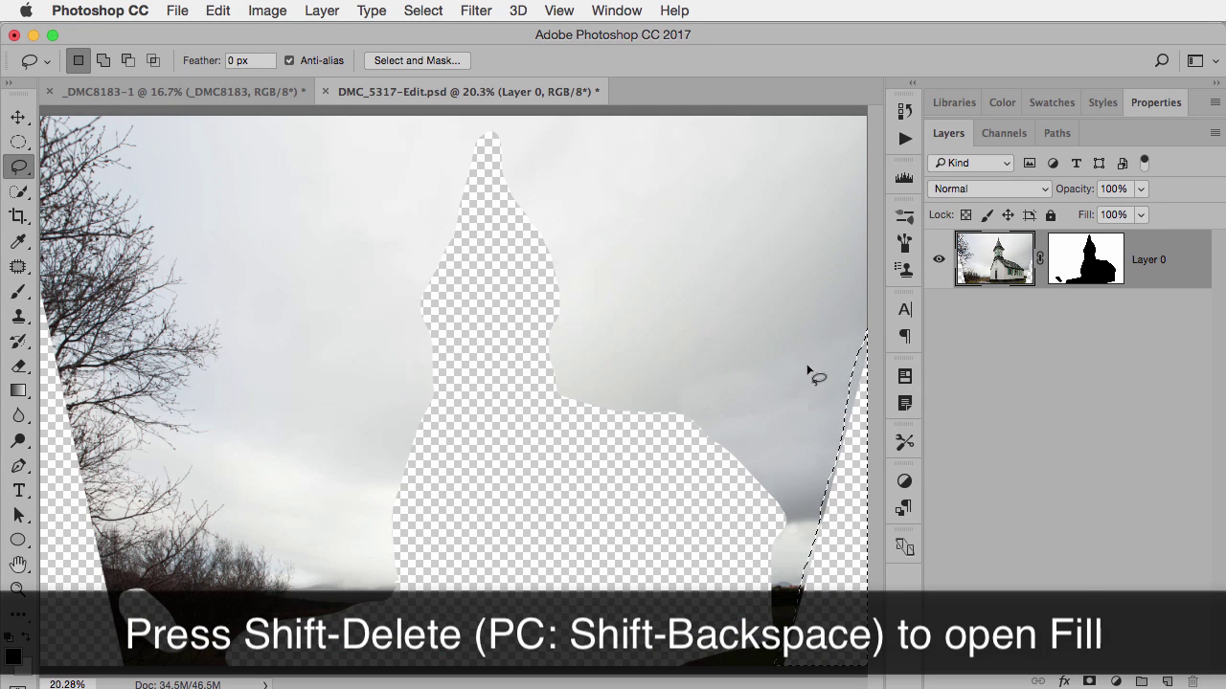
Content-Aware fill the right wedge with sky and grass, then deselect.
{"action": "key", "text": "shift+BackSpace"}
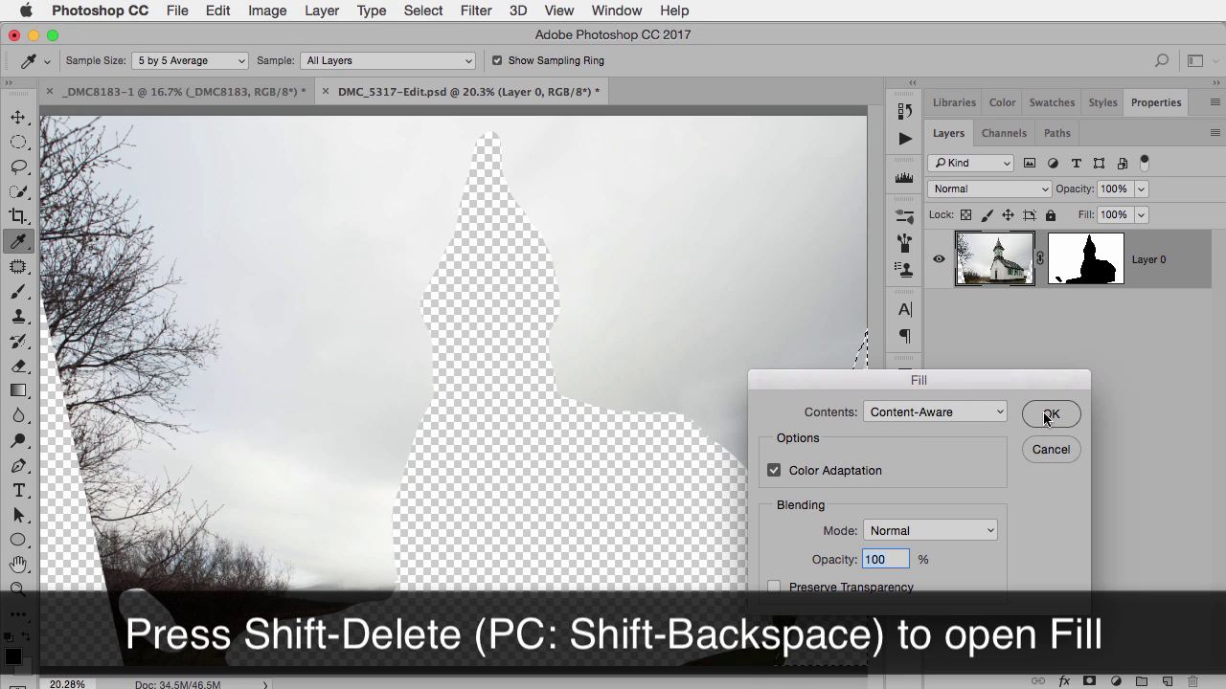
{"action": "left_click", "coordinate": [1048, 415]}
{"action": "key", "text": "l"}
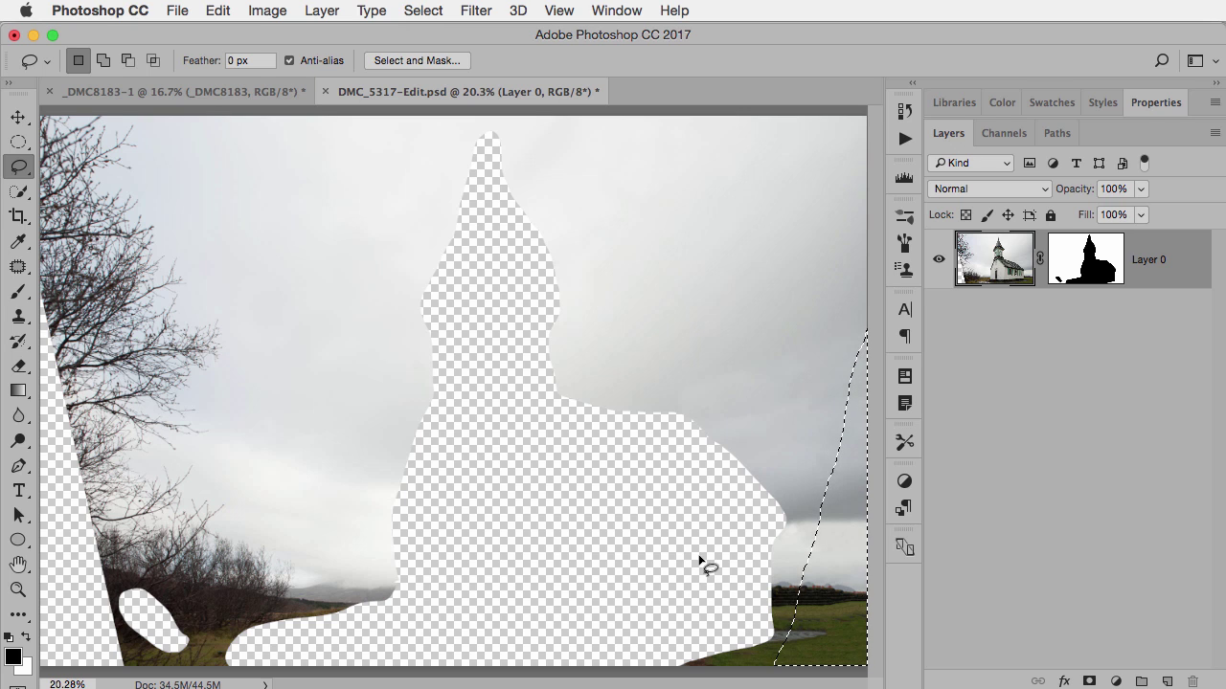
{"action": "key", "text": "super+d"}
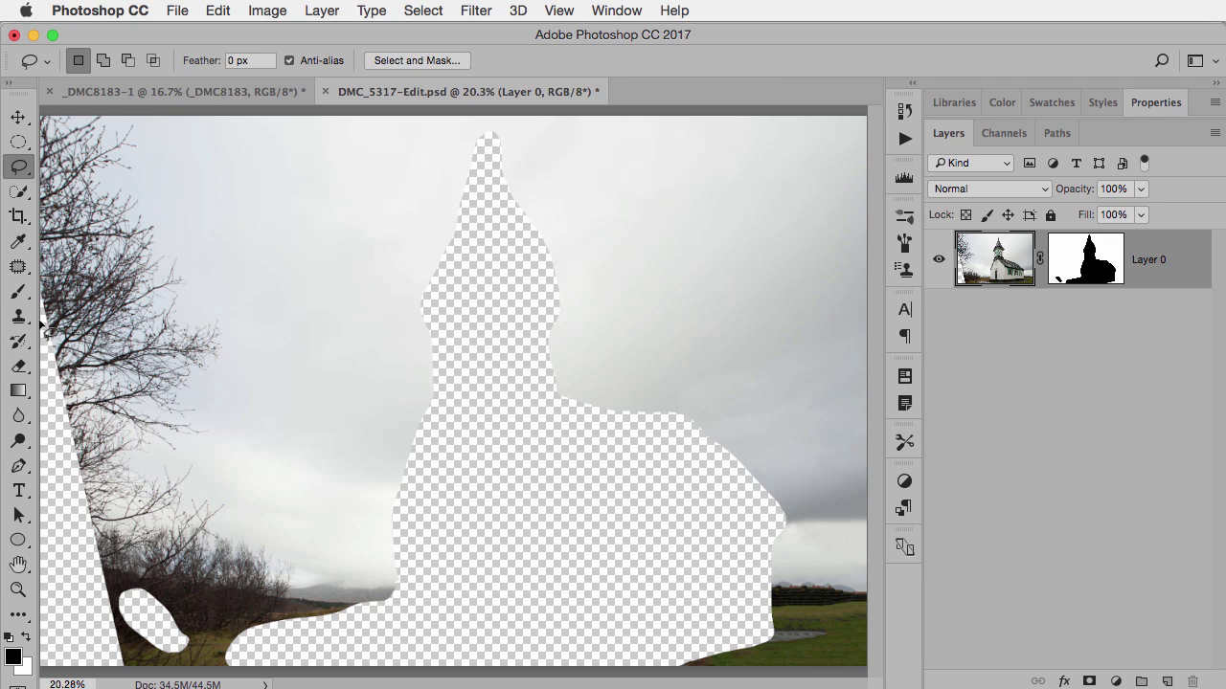
Lasso the left-edge wedge, Content-Aware fill it with trees and sky, then deselect.
{"action": "key", "text": "super+minus"}
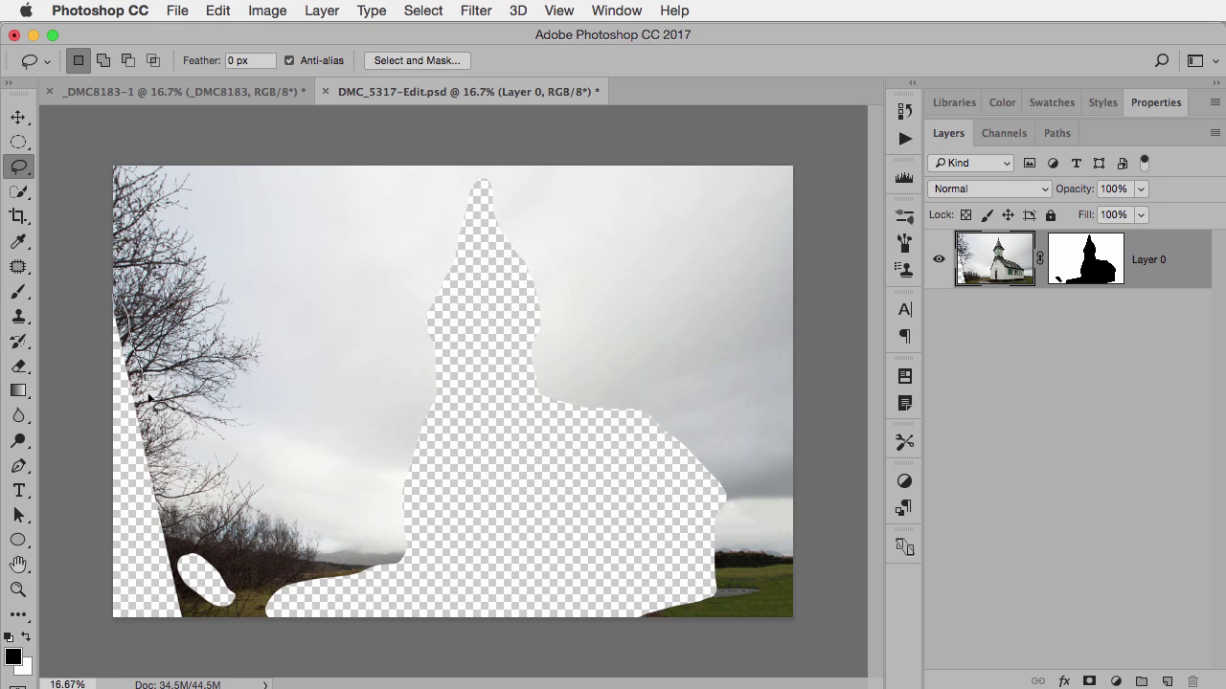
{"action": "left_click_drag", "start_coordinate": [149, 396], "coordinate": [161, 470]}
{"action": "left_click_drag", "start_coordinate": [180, 653], "coordinate": [8, 277]}
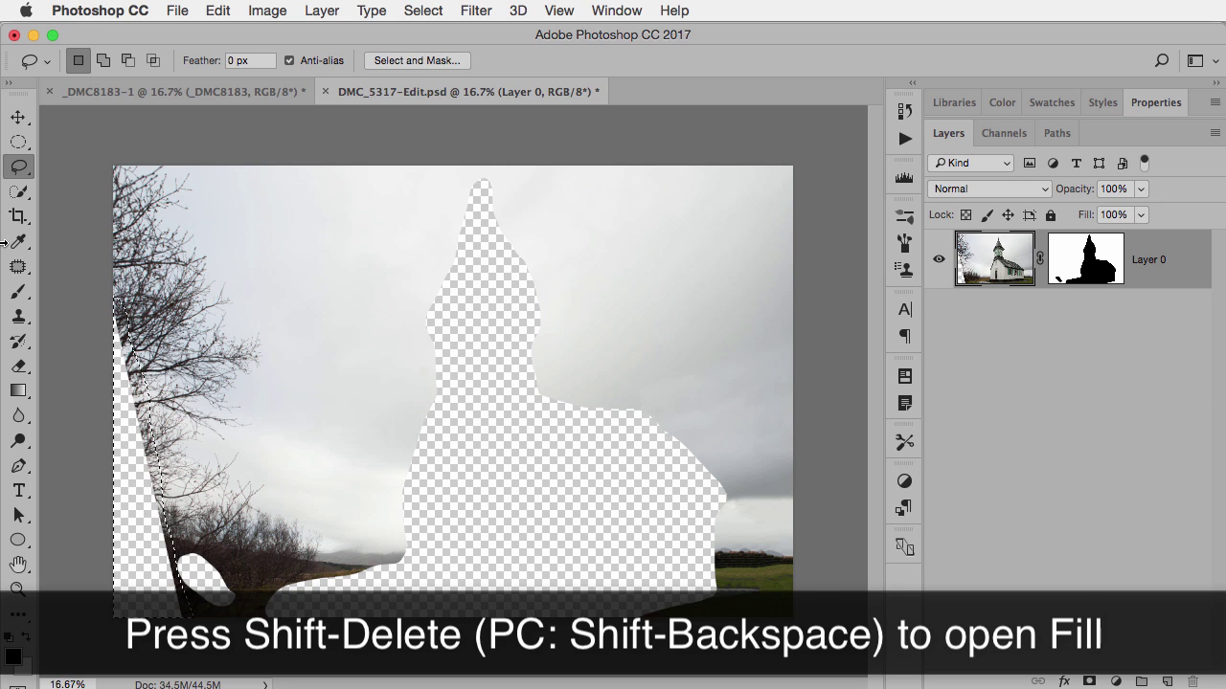
{"action": "key", "text": "shift+BackSpace"}
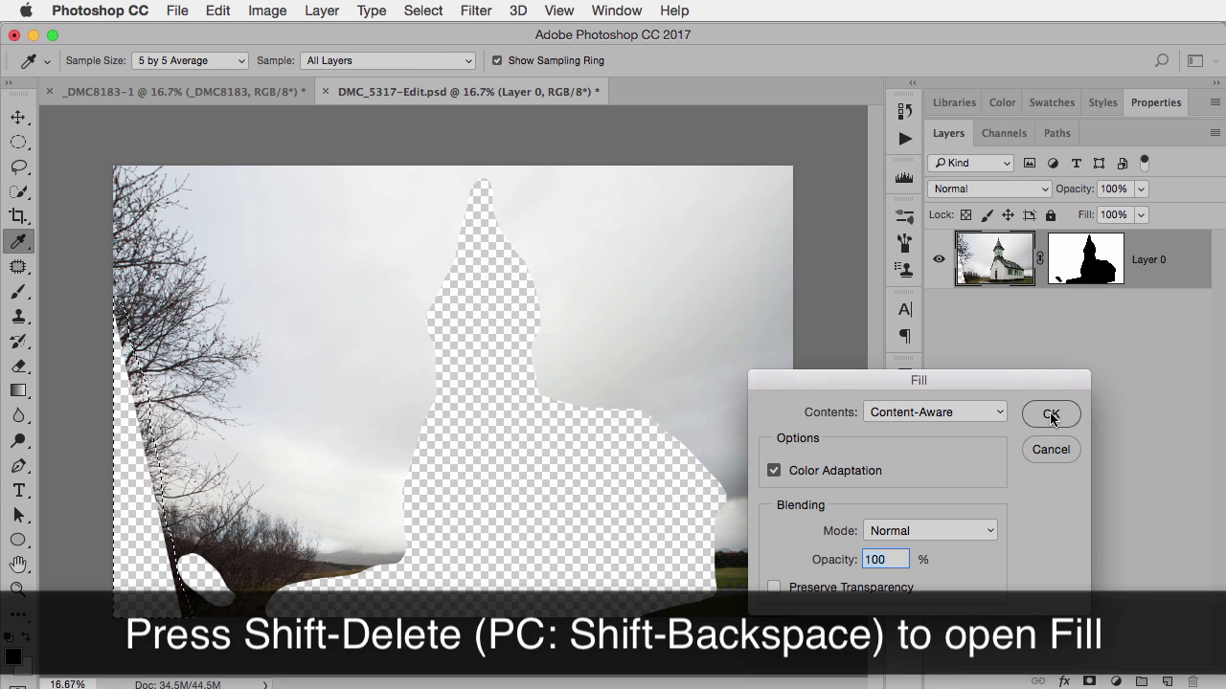
{"action": "left_click", "coordinate": [1050, 414]}
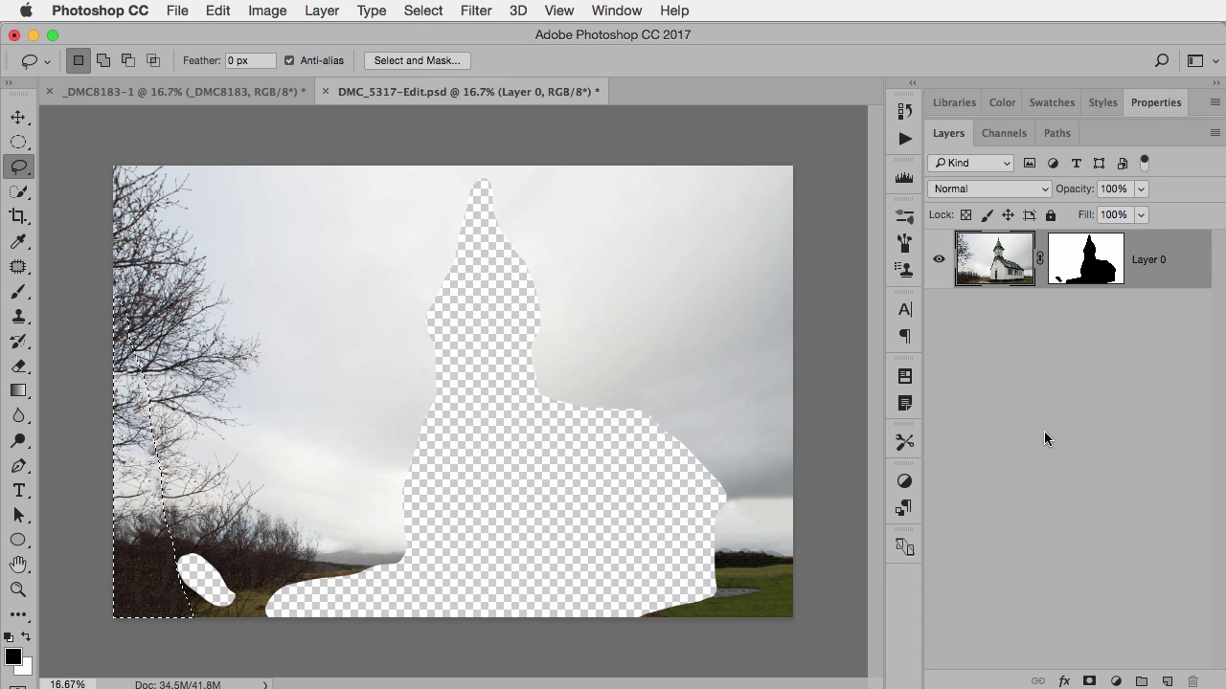
{"action": "key", "text": "super+d"}
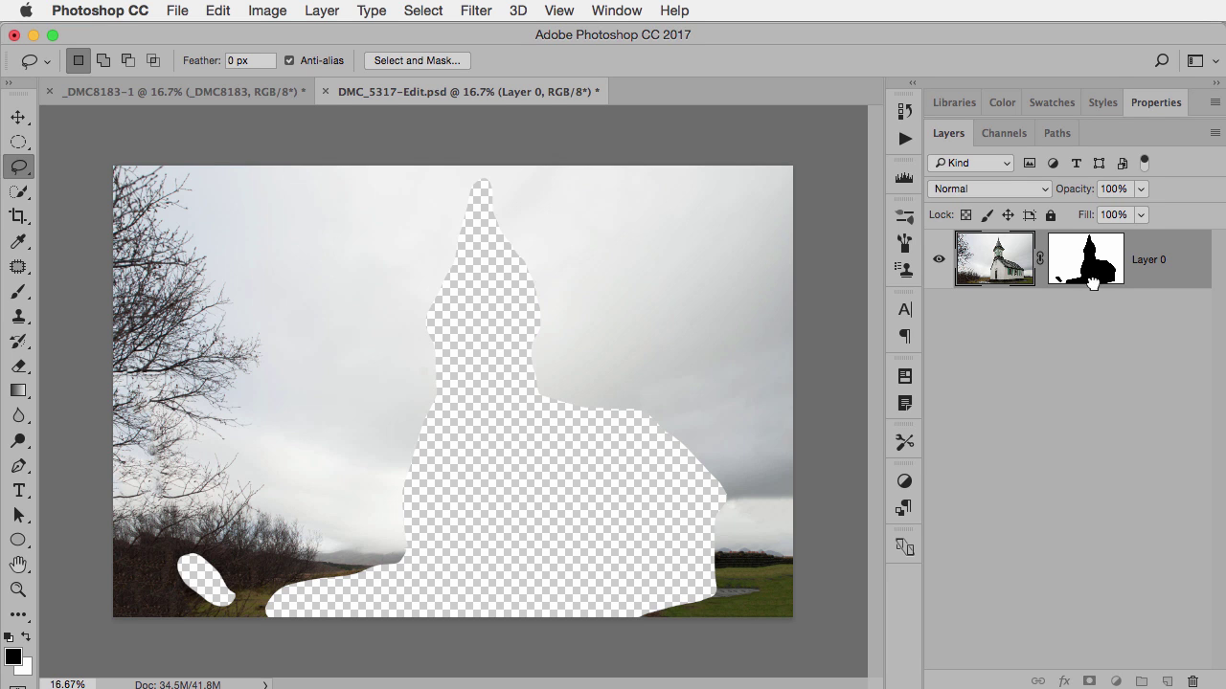
Drag the layer mask to the trash and delete it without applying.
{"action": "left_click_drag", "start_coordinate": [1092, 279], "coordinate": [1193, 682]}
{"action": "left_click", "coordinate": [855, 355]}
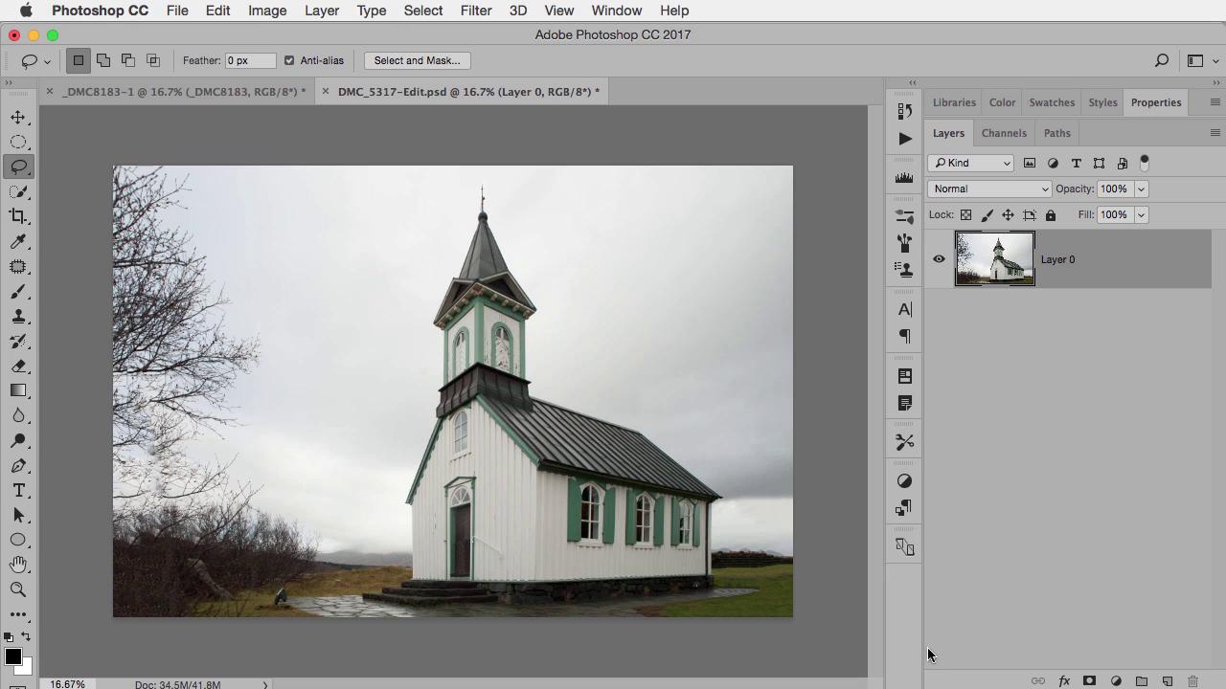